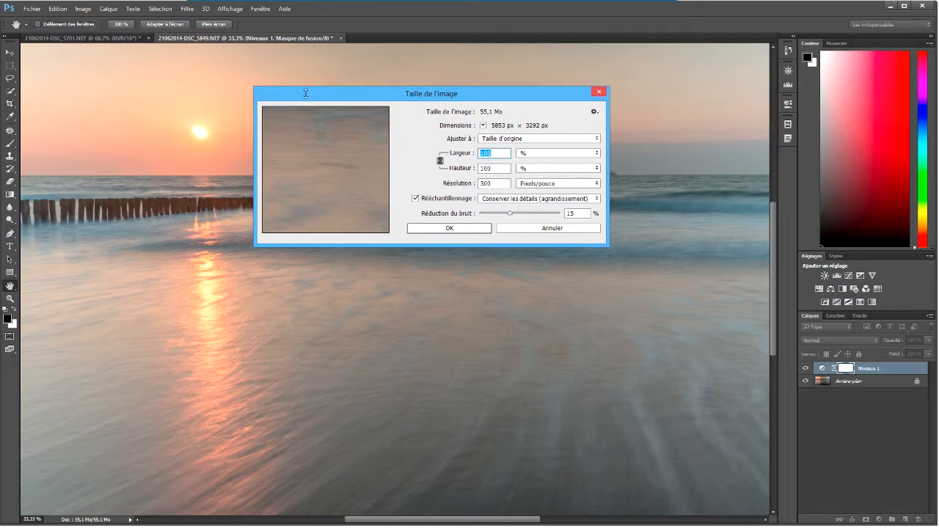
- Resize the image with the 1 024 x 768 px 72 ppp preset and Bicubique plus net (réduction) resampling, and view it at 100%
mouse_move(262, 200)
left_click(594, 143)
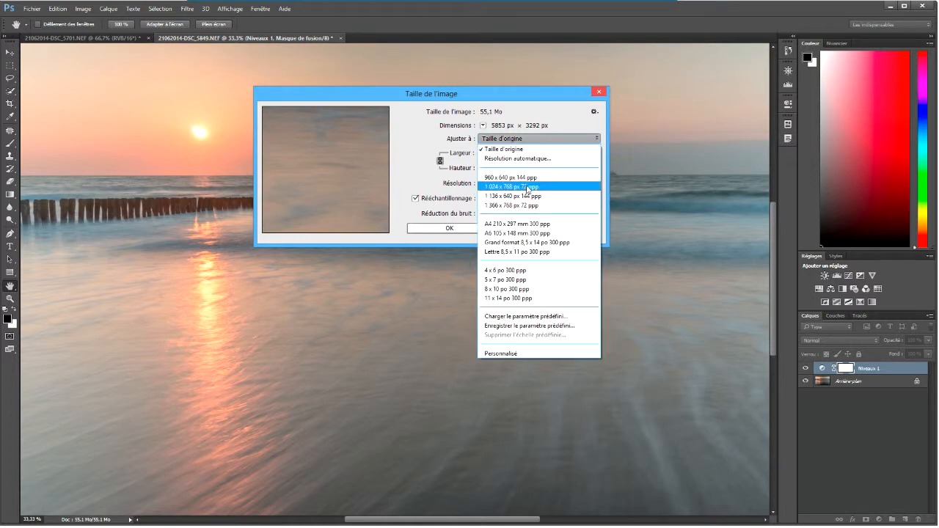
left_click(520, 188)
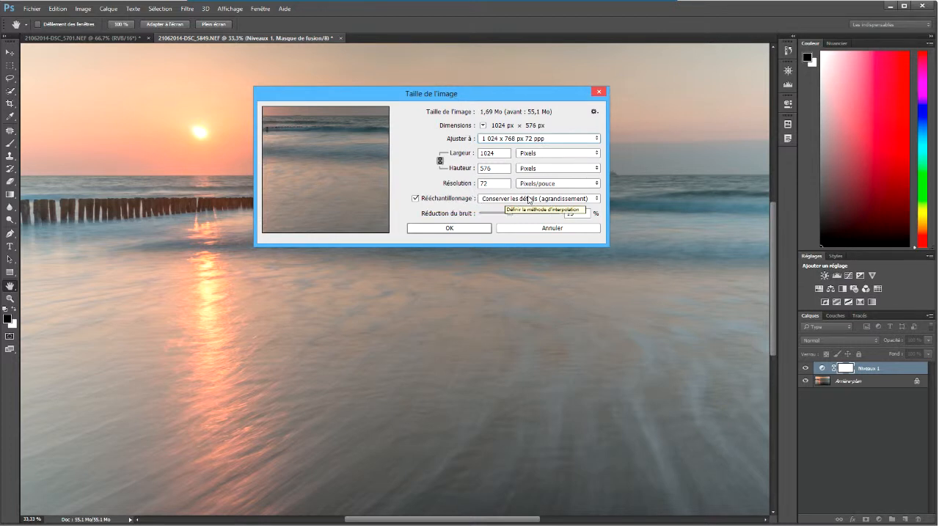
left_click(528, 198)
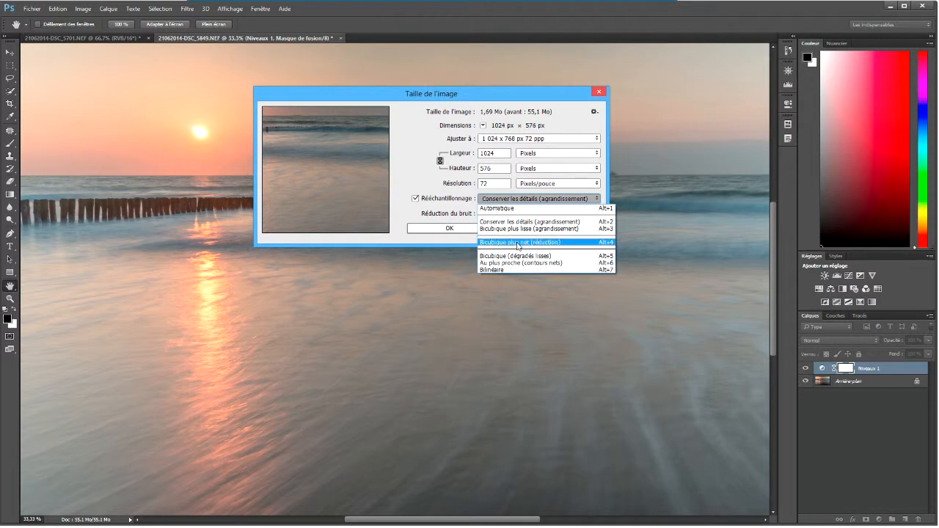
left_click(518, 242)
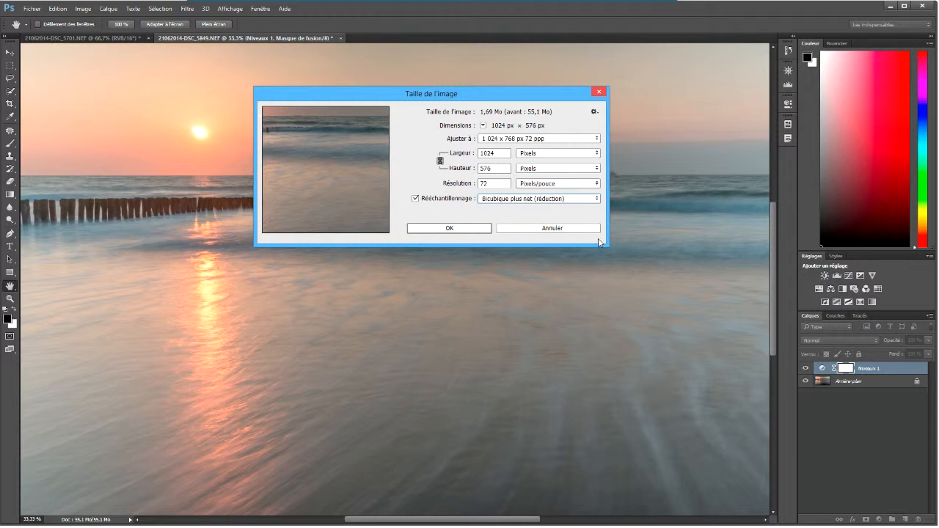
left_click(450, 230)
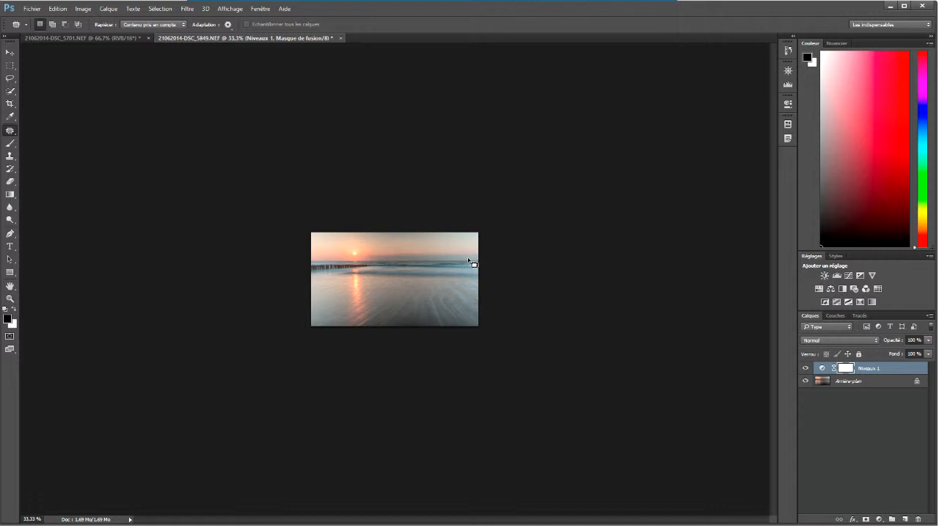
key("ctrl+plus")
key("ctrl+plus")
key("ctrl+plus")
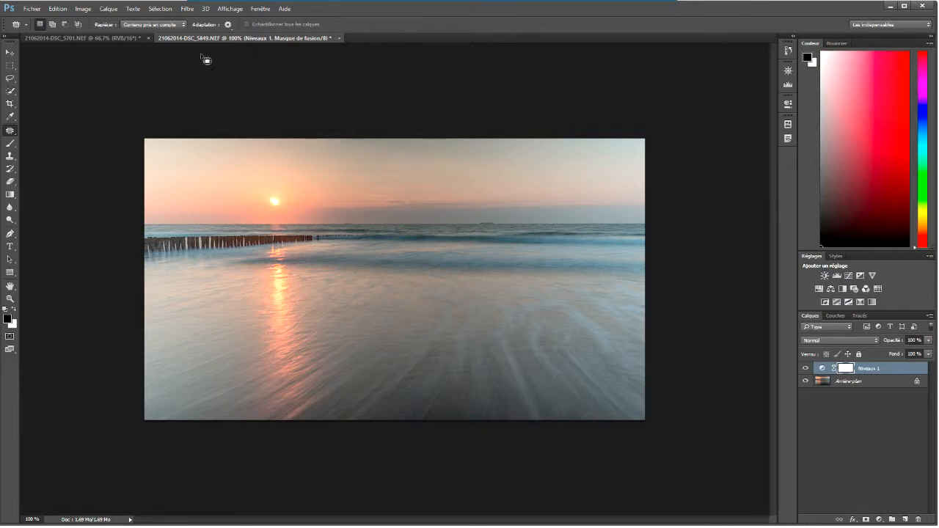
- Undo the image resize and fit the whole seascape in view
left_click(59, 8)
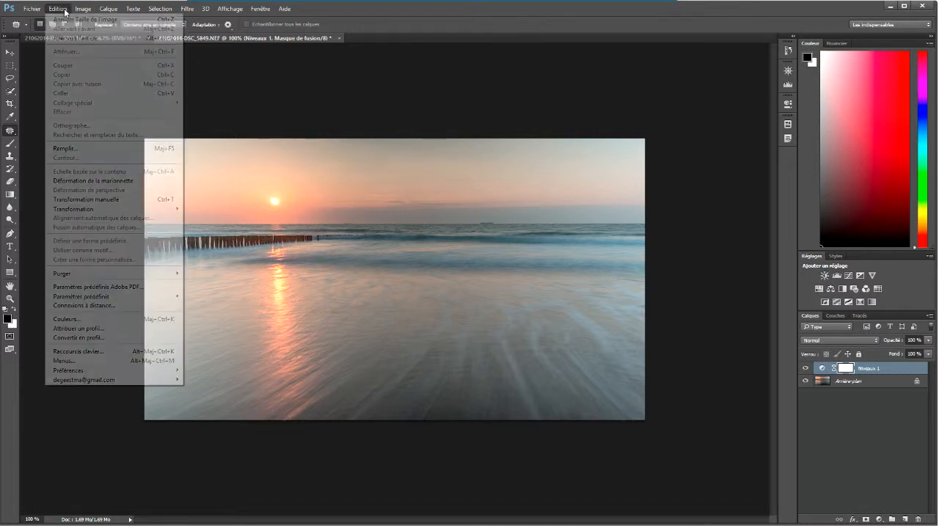
left_click(65, 20)
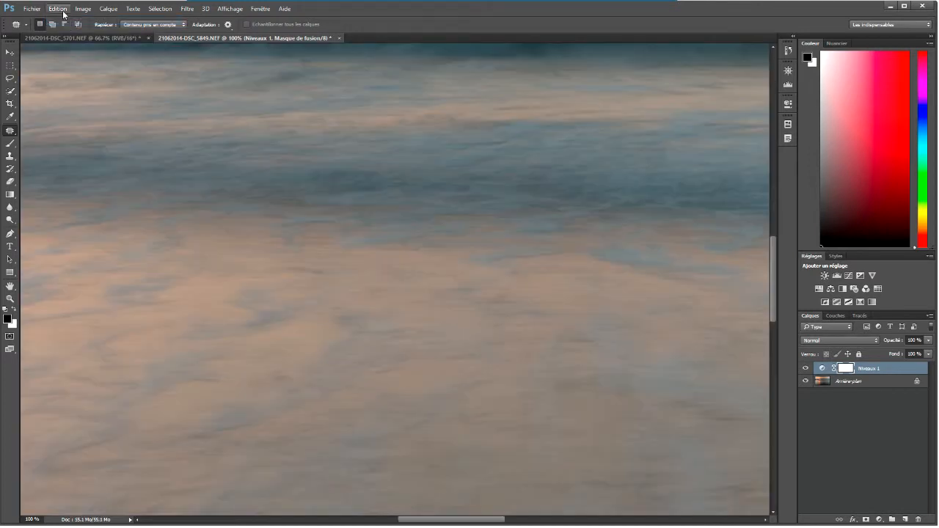
key("ctrl+minus")
key("ctrl+minus")
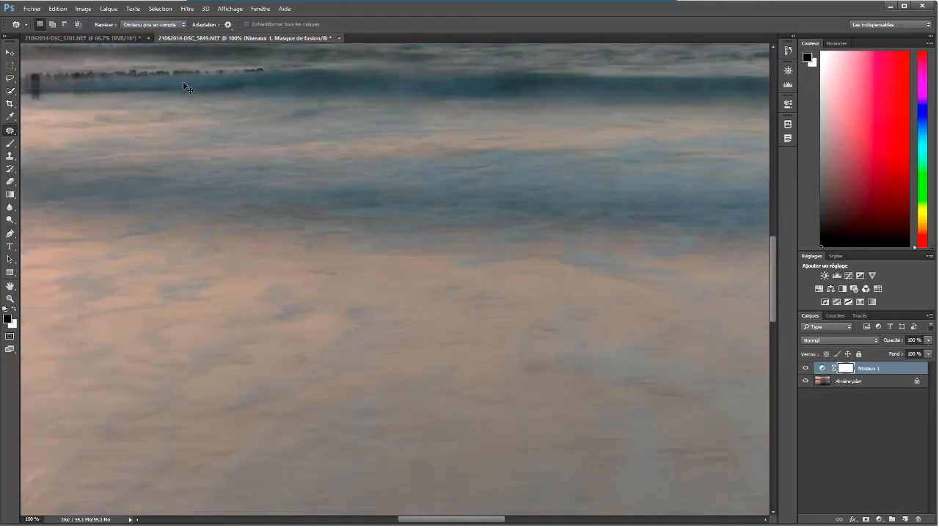
key("ctrl+minus")
key("ctrl+minus")
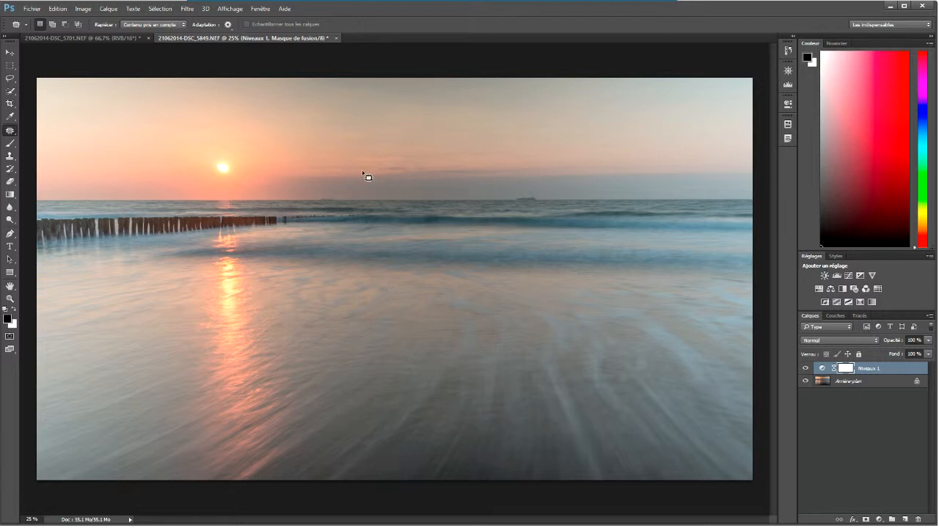
- Set up a custom image size in centimetres with a width of 15
left_click(87, 10)
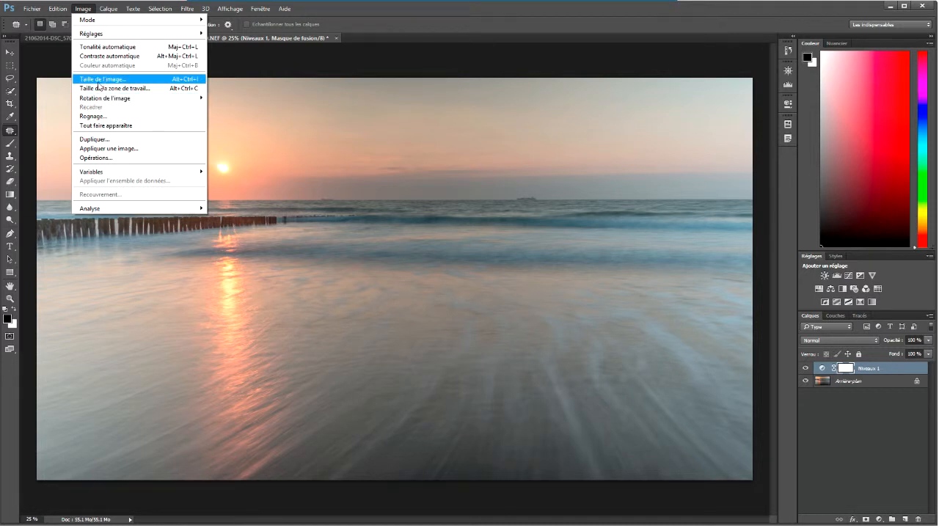
left_click(98, 80)
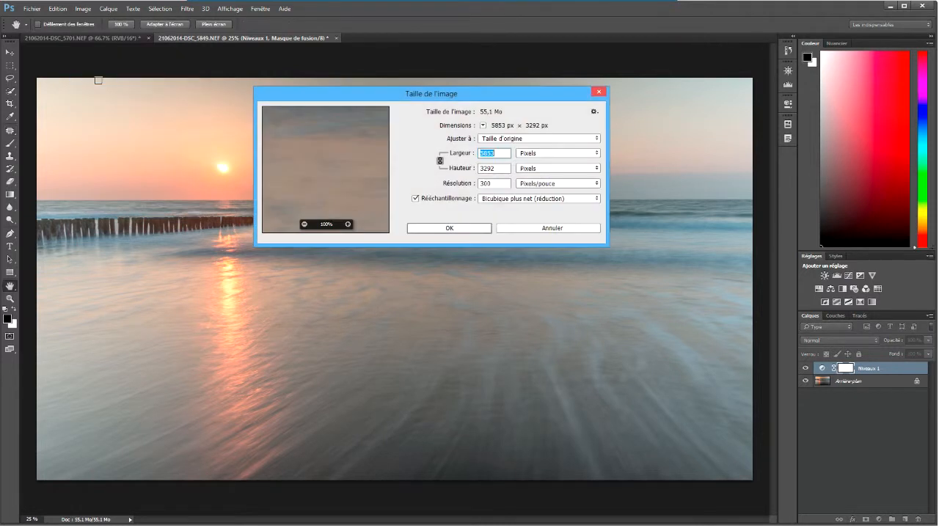
left_click(564, 139)
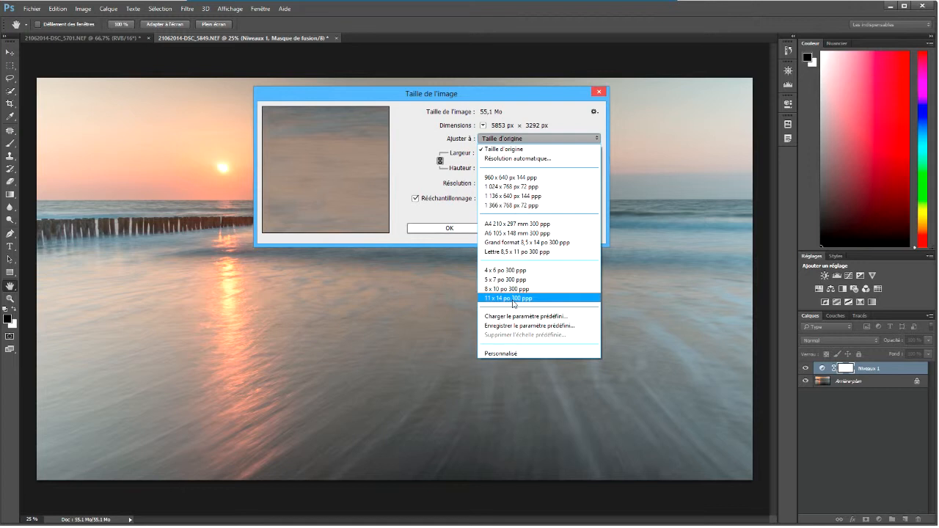
left_click(514, 355)
left_click_drag(506, 155, 473, 155)
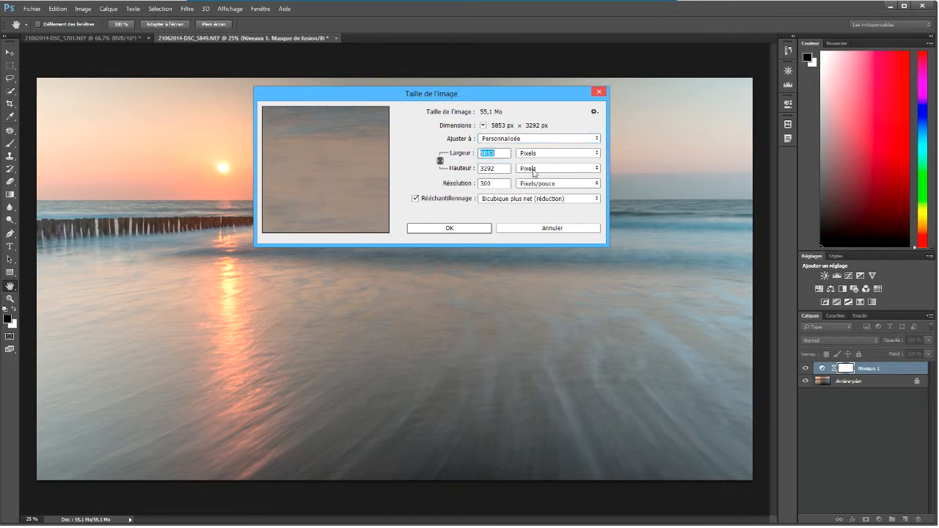
type("1")
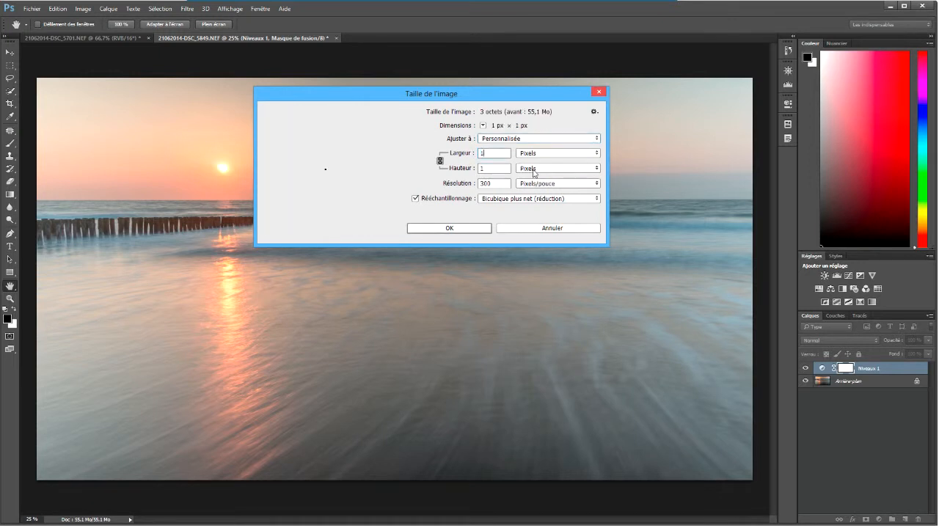
left_click(547, 154)
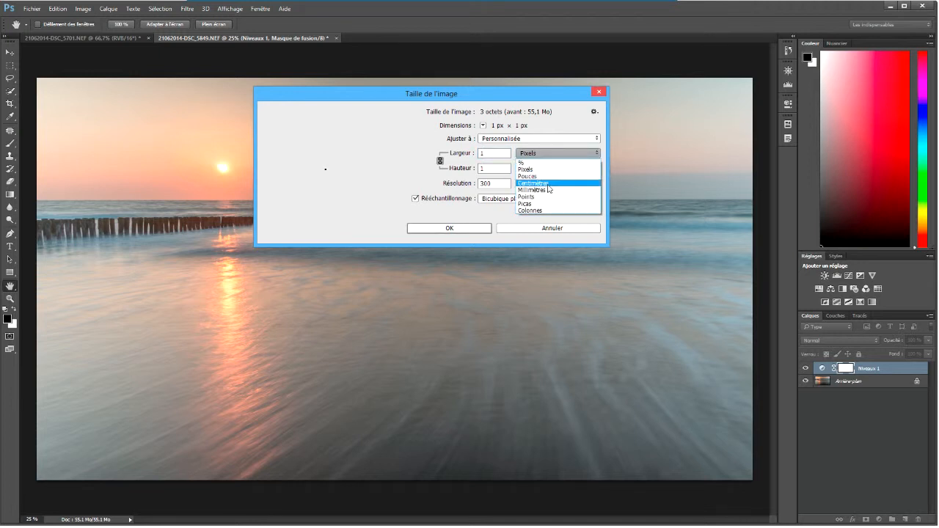
left_click(541, 182)
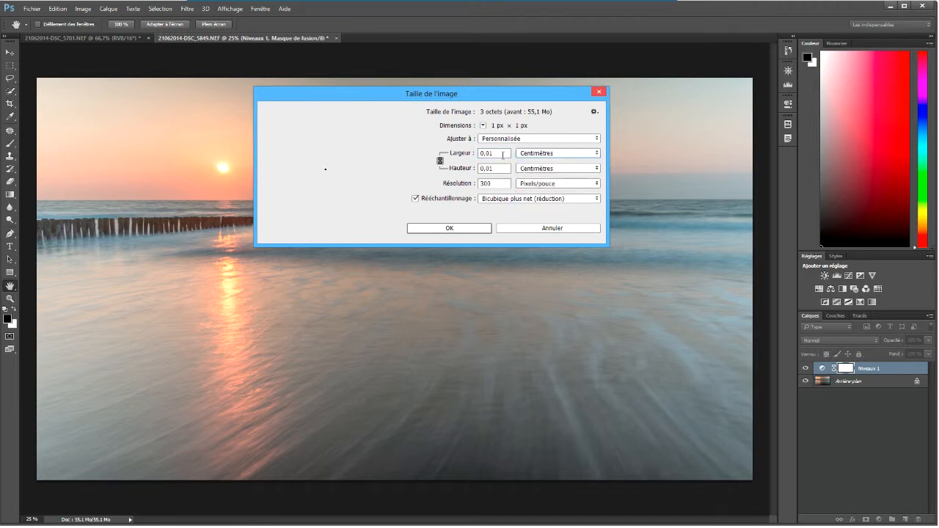
left_click_drag(503, 156, 479, 155)
type("15")
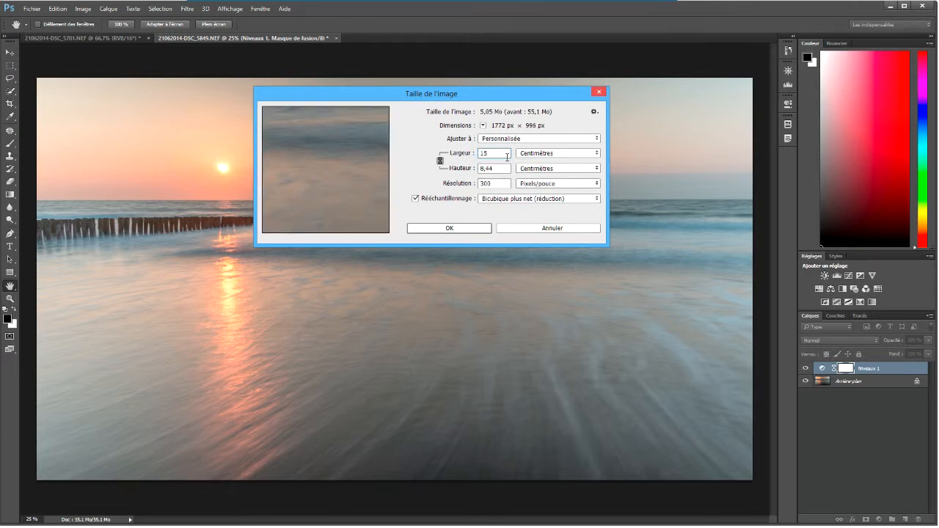
- Set the image height to 10 cm with linked proportions and apply the resize
left_click_drag(504, 167, 480, 171)
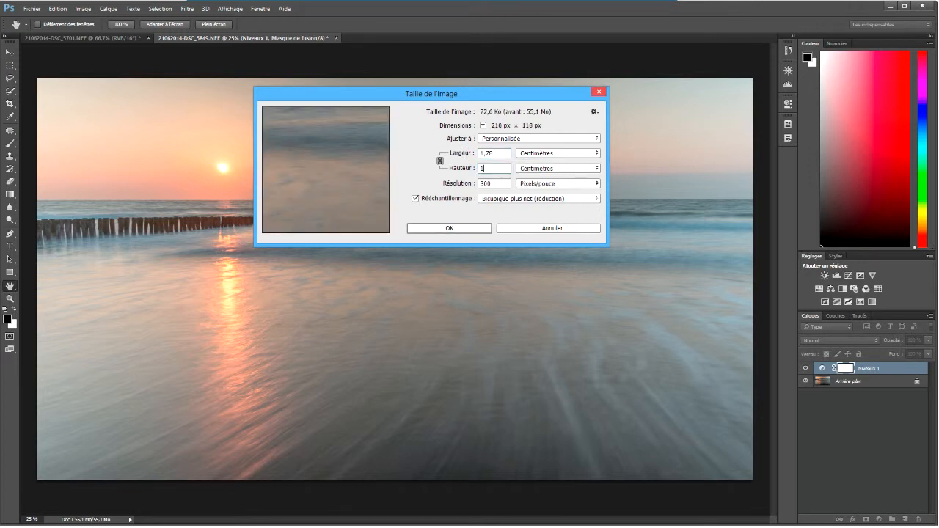
type("10")
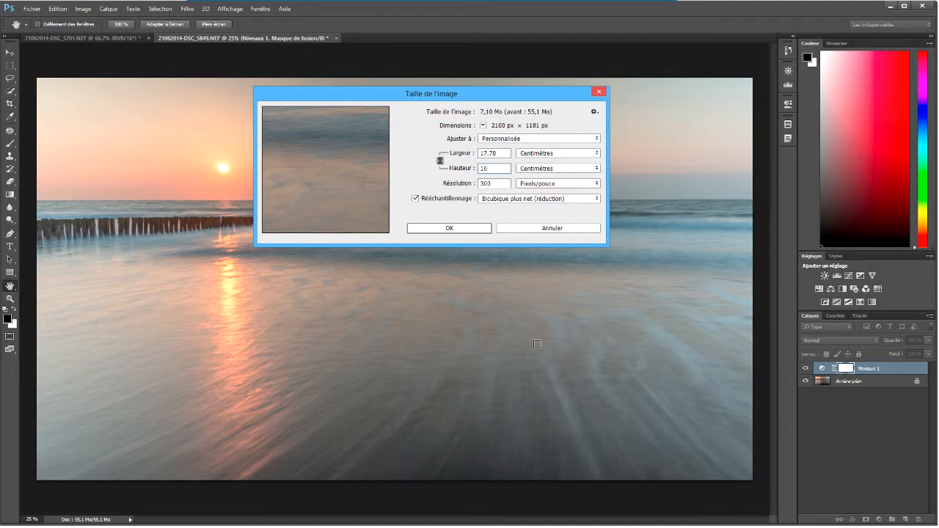
left_click(449, 228)
key("j")
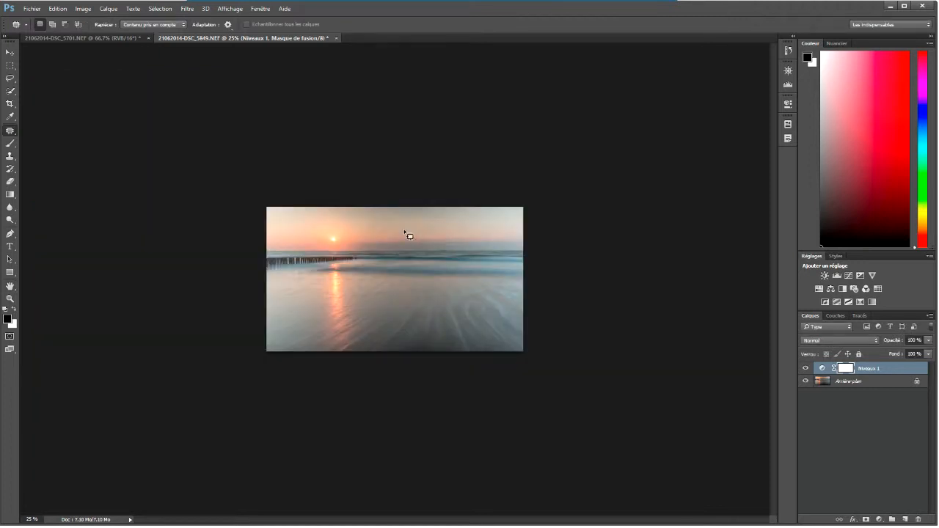
- Examine the resized seascape at 100% and return to a view of the whole image
key("ctrl+plus")
key("ctrl+plus")
key("ctrl+plus")
key("ctrl+plus")
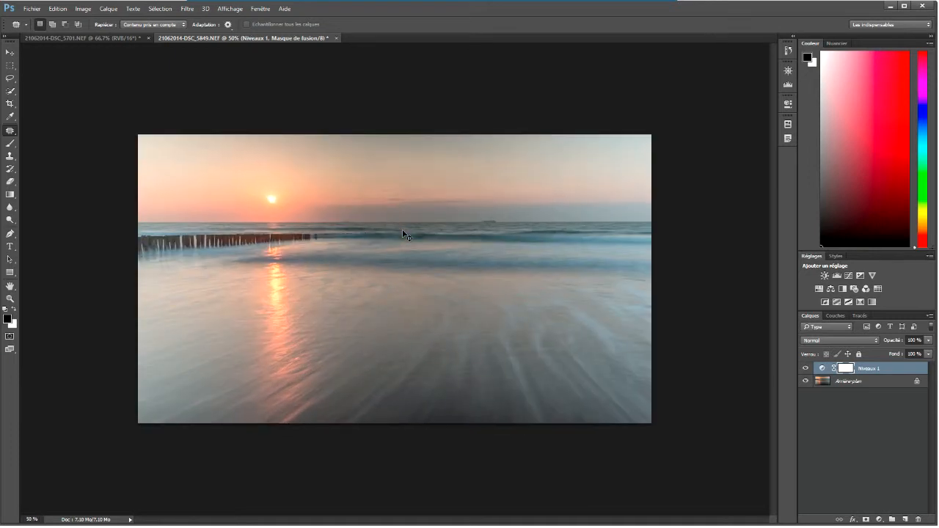
key("ctrl+plus")
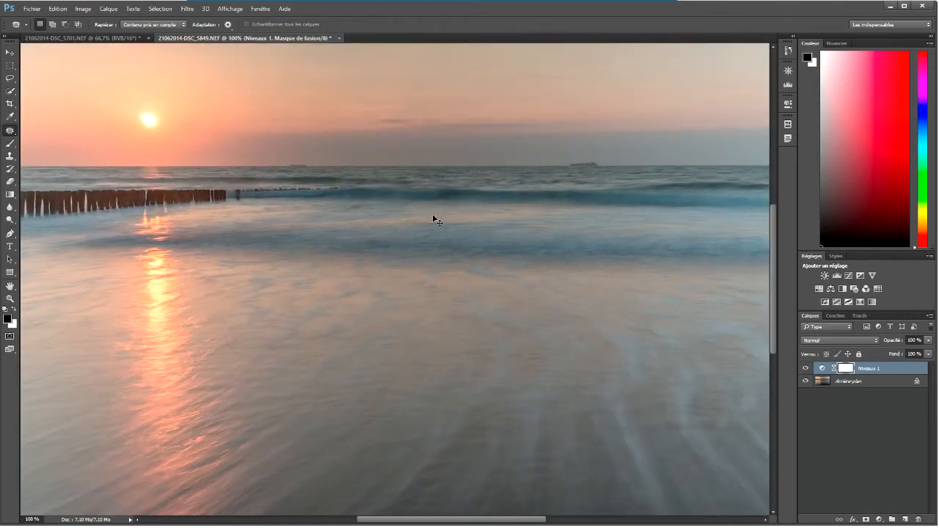
key("ctrl+minus")
key("ctrl+minus")
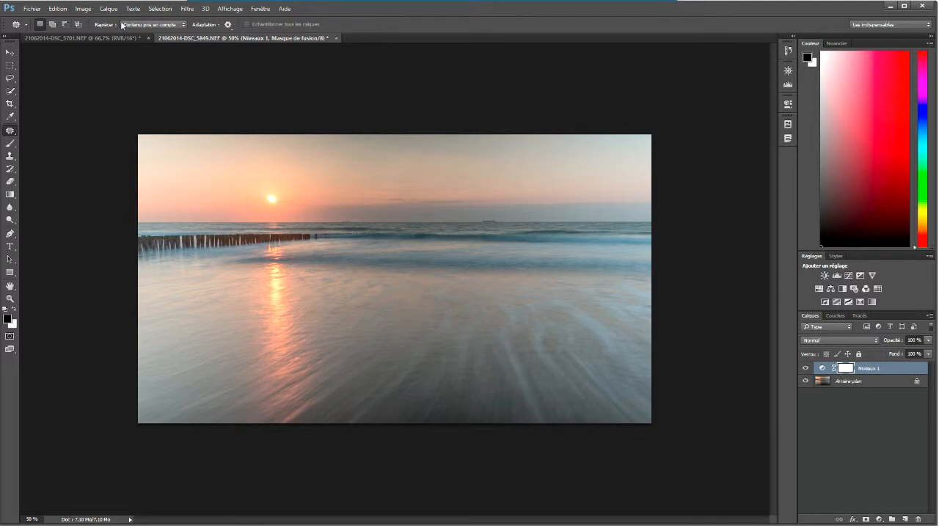
- Try an image size of 15 by 10 cm with width and height unlinked, and dismiss it
left_click(83, 9)
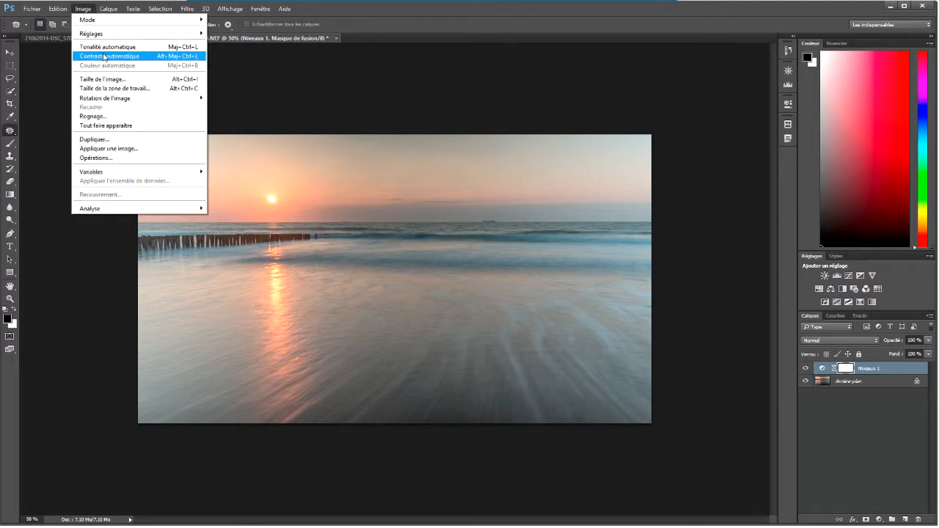
left_click(106, 79)
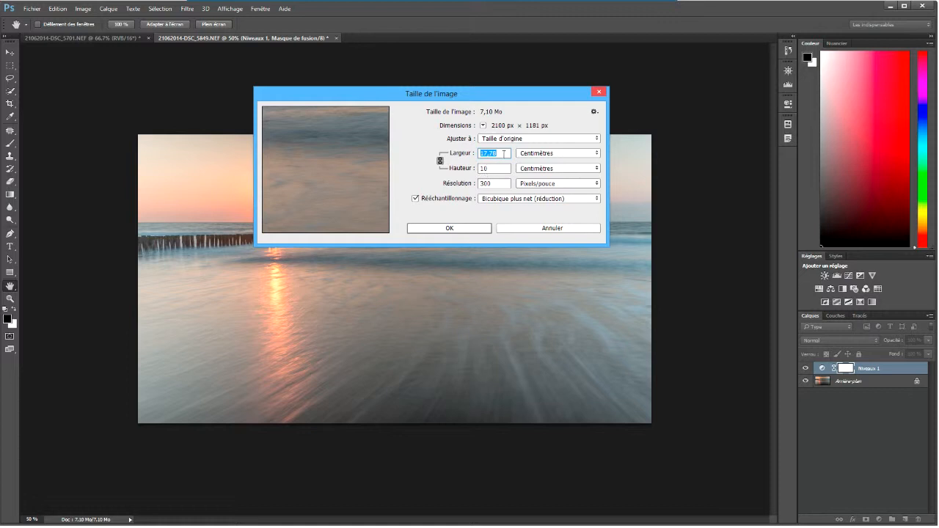
type("15")
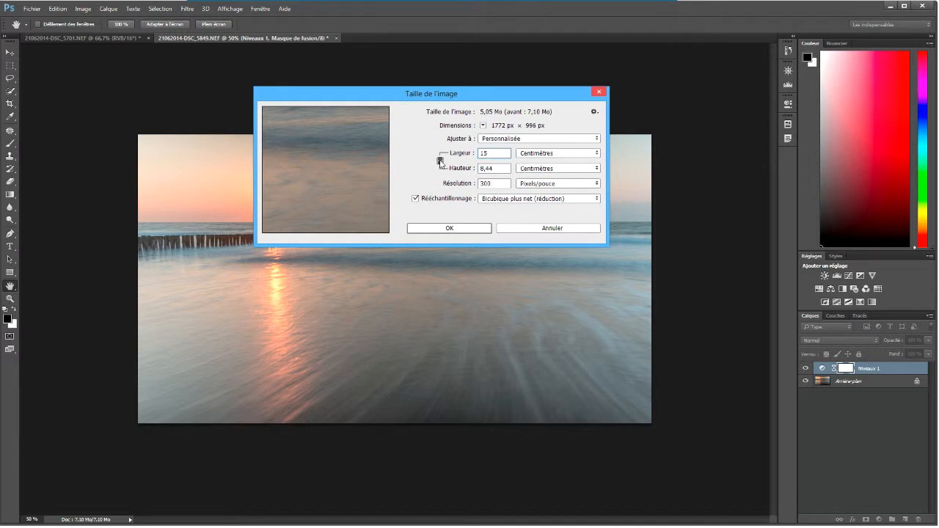
left_click(440, 160)
type("10")
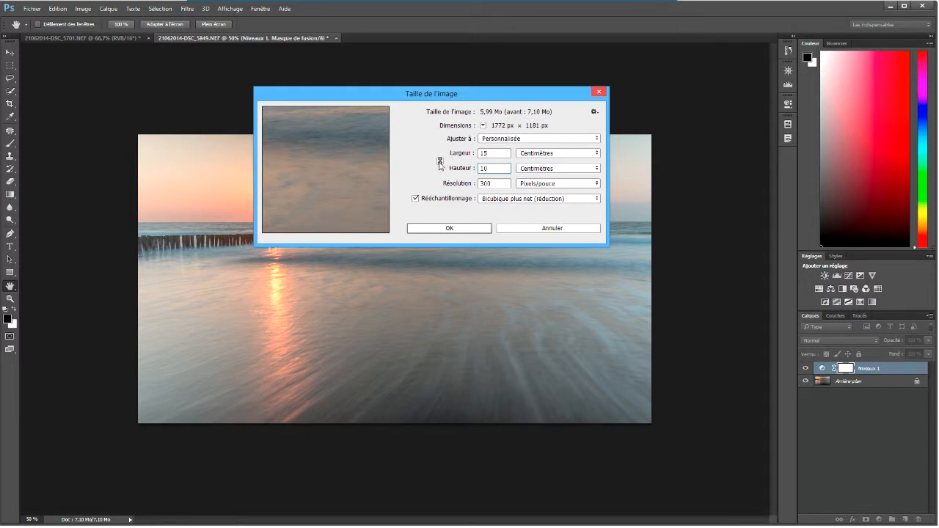
left_click(527, 228)
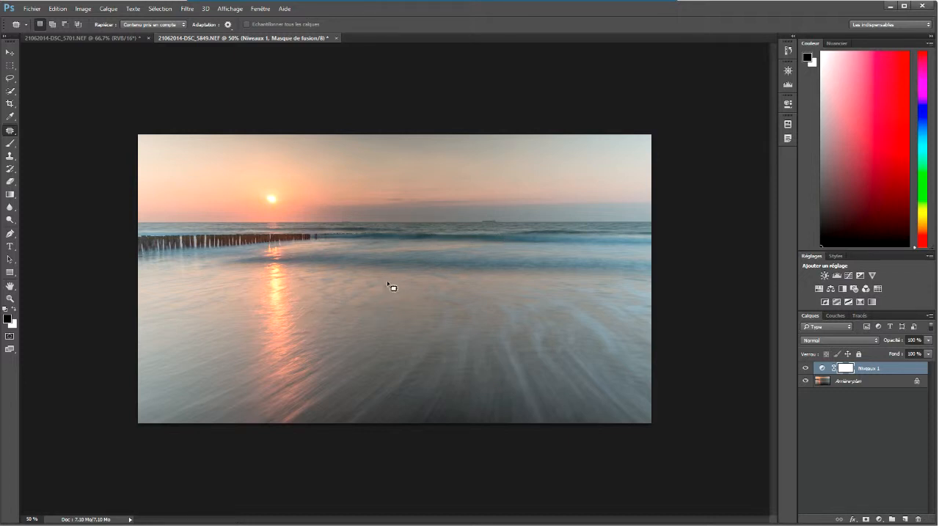
left_click(188, 10)
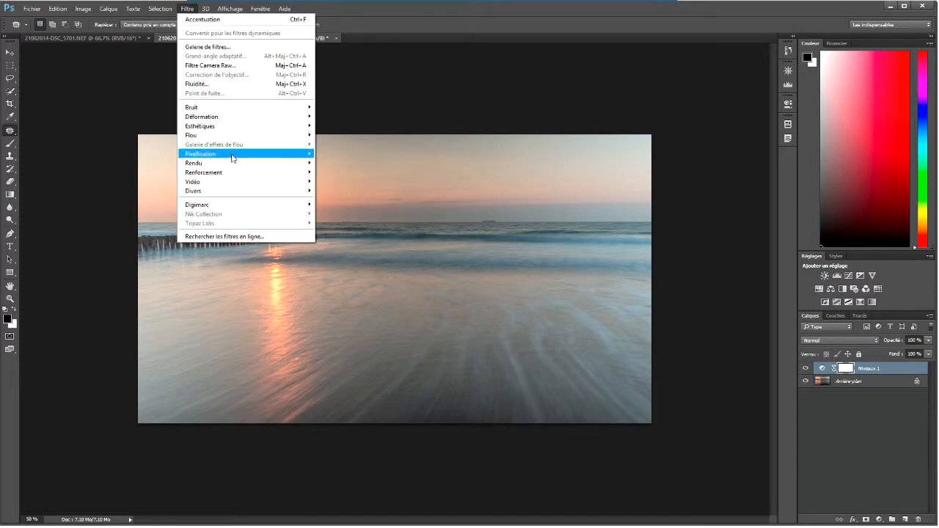
mouse_move(235, 175)
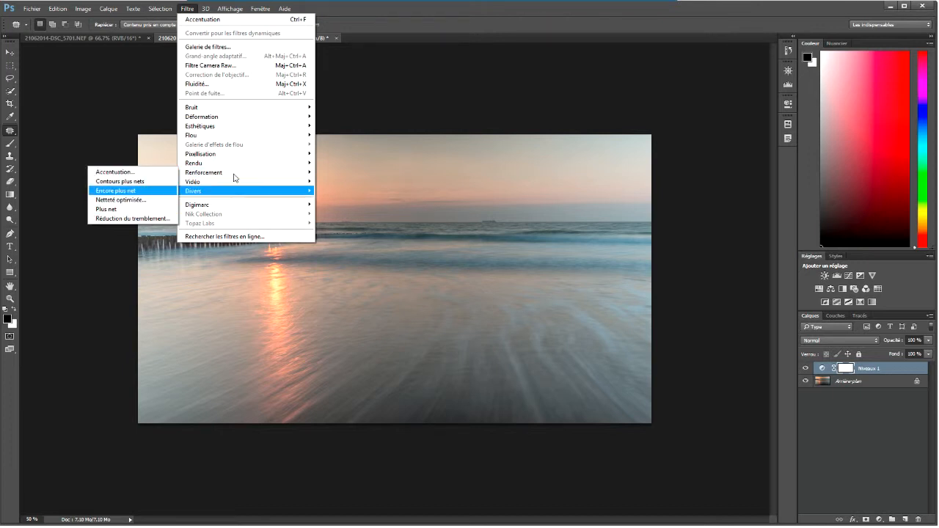
left_click(440, 86)
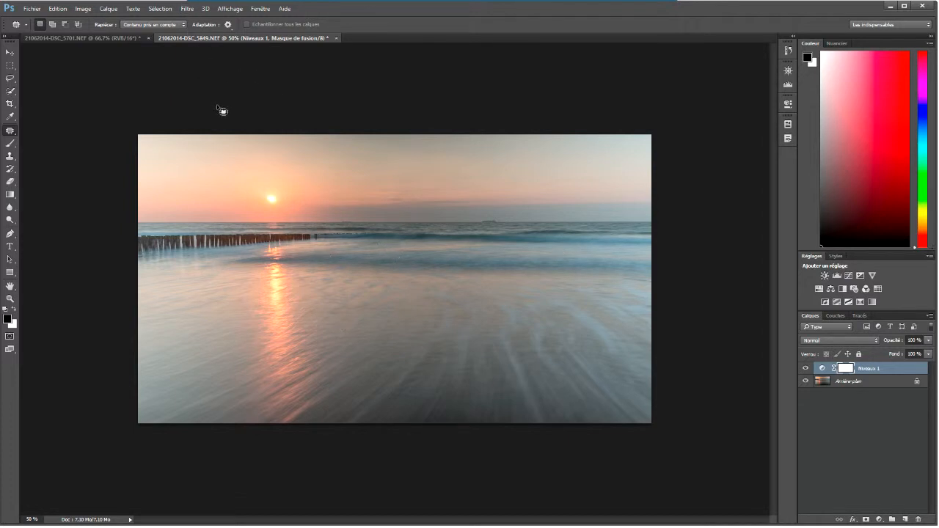
left_click(189, 8)
mouse_move(197, 170)
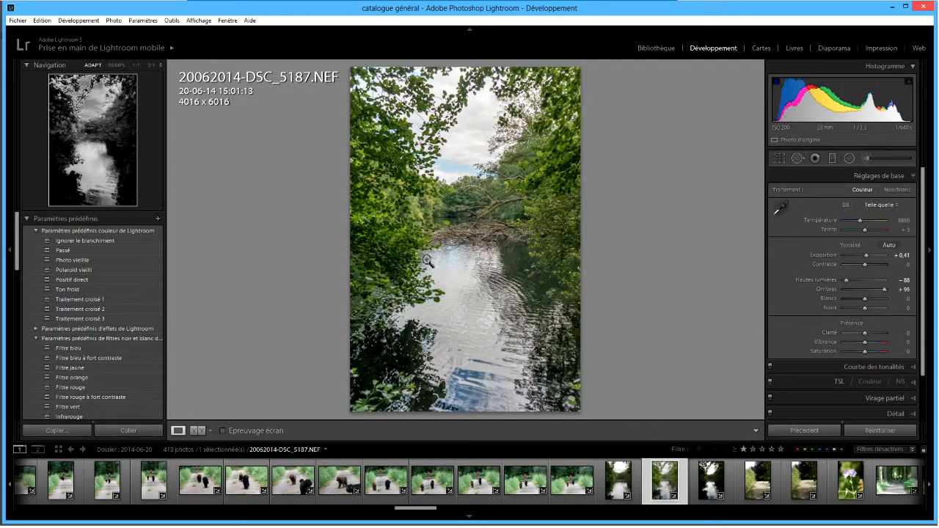
- Open the full export settings for the selected river photo and go to the output sharpening section
right_click(666, 501)
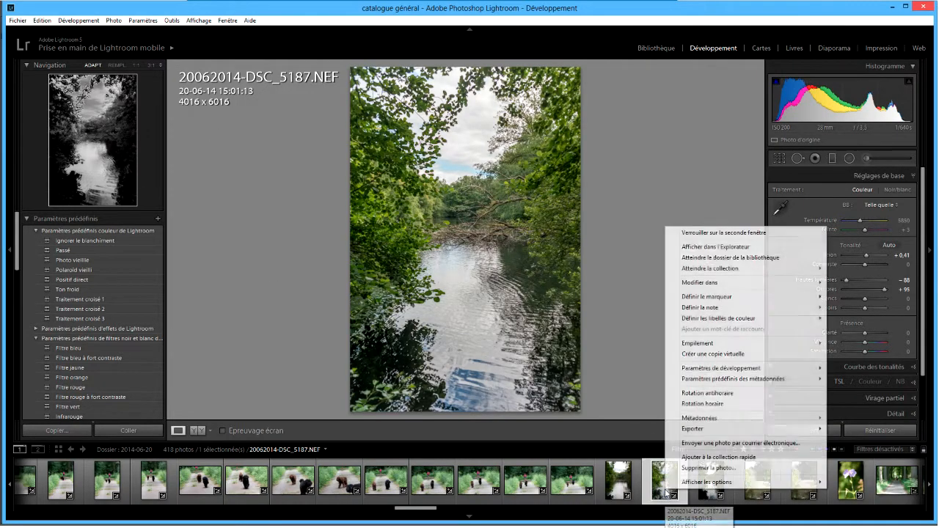
mouse_move(704, 433)
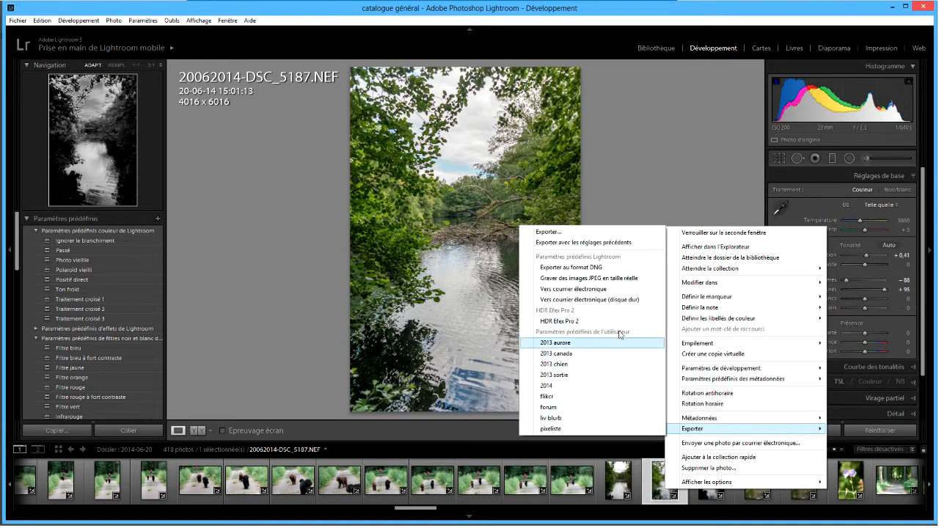
left_click(590, 231)
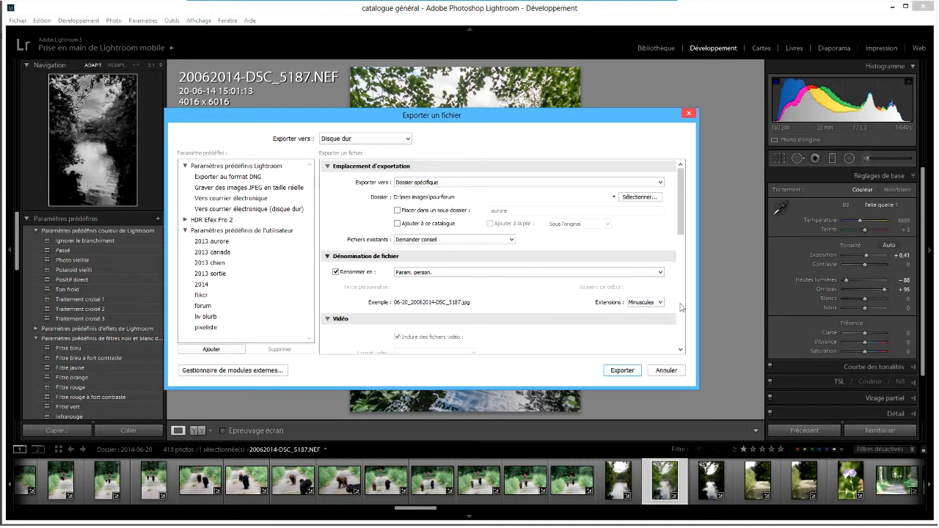
left_click_drag(679, 225, 679, 336)
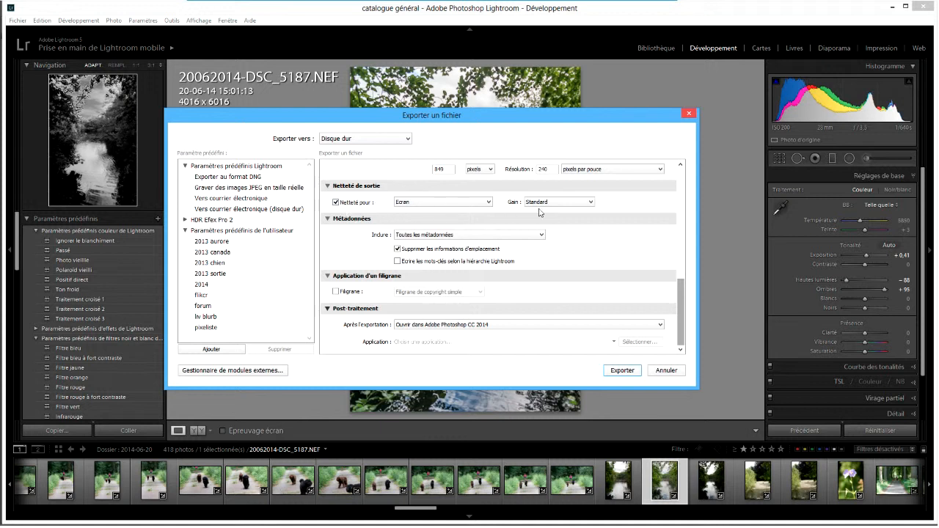
- Review the export sharpening's target media and gain options, and turn output sharpening off
left_click(449, 204)
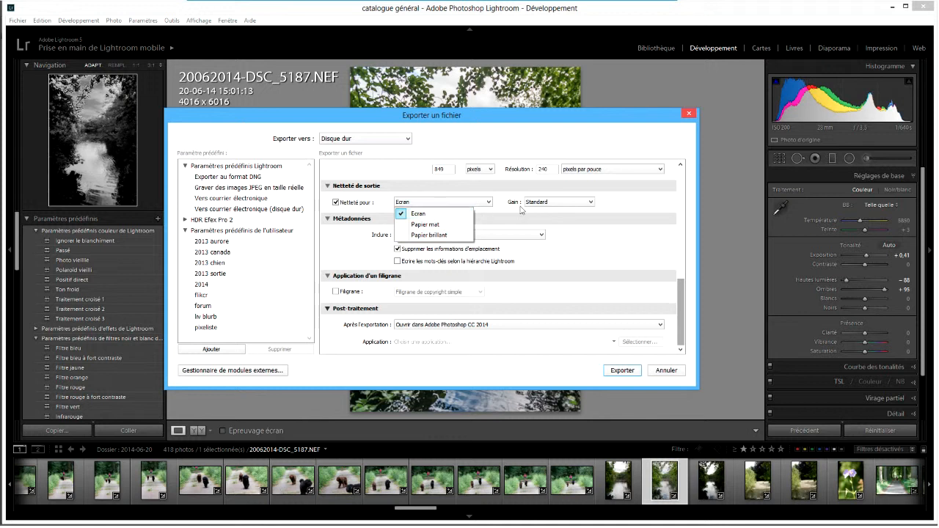
left_click(556, 205)
left_click(556, 203)
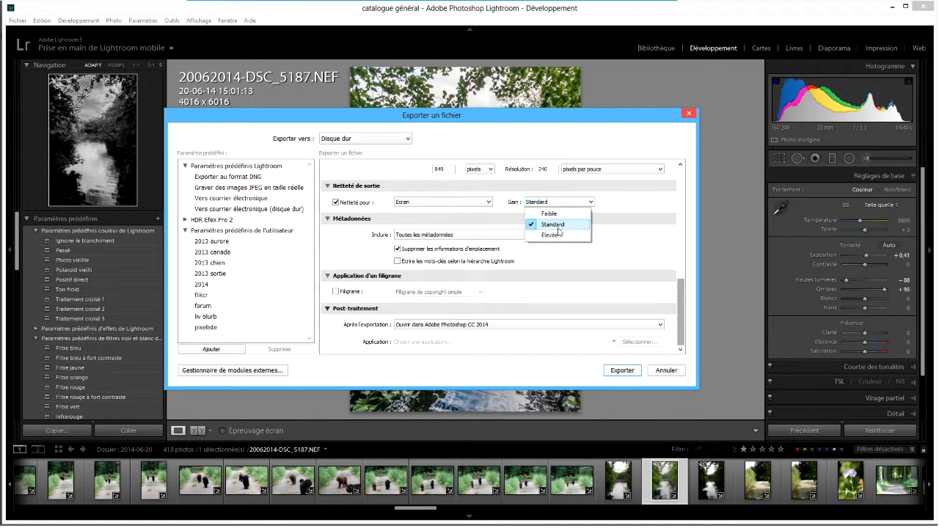
left_click(630, 205)
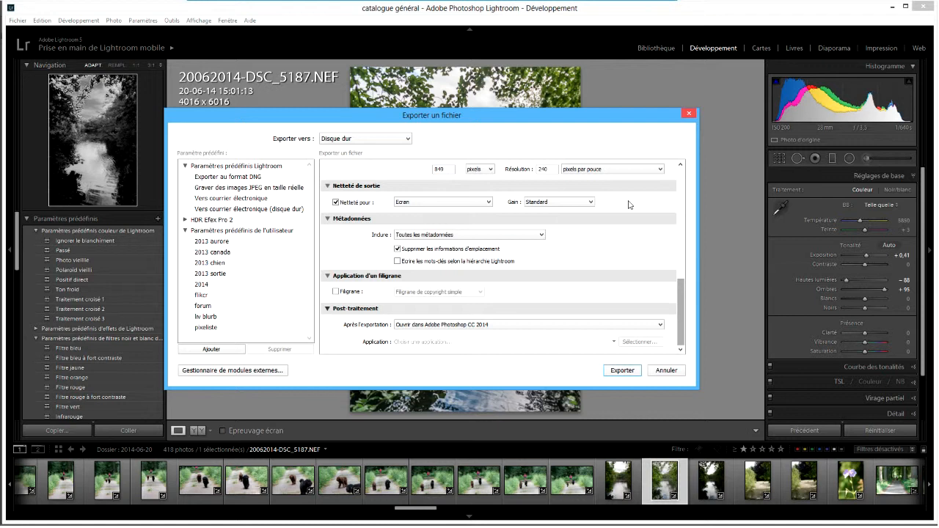
left_click(591, 202)
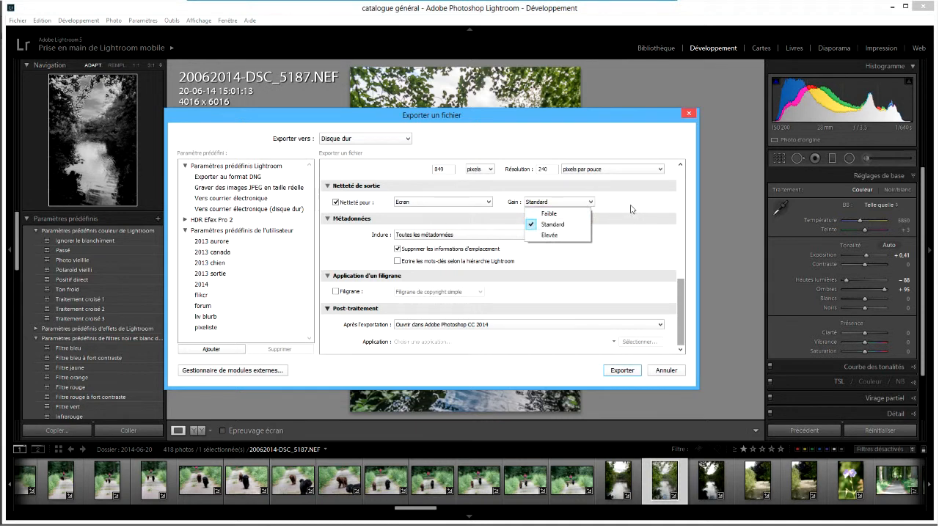
left_click(629, 204)
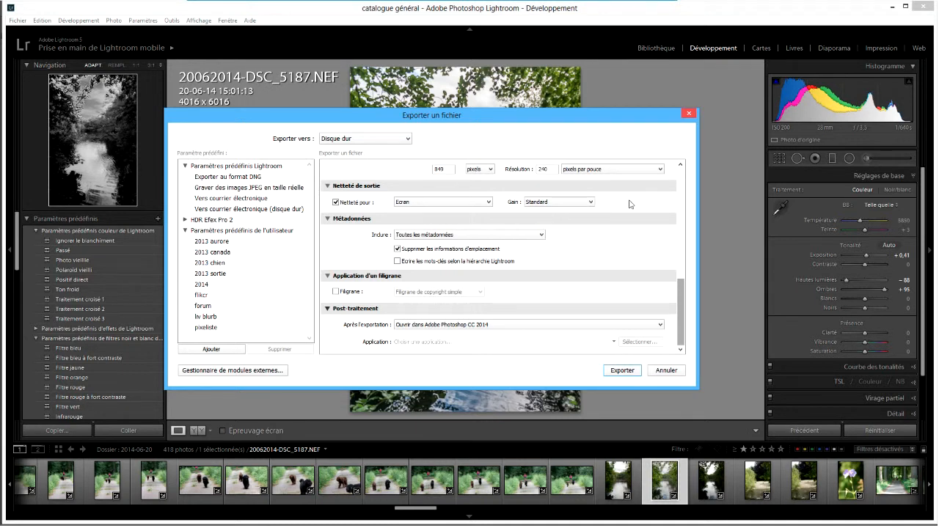
left_click(335, 202)
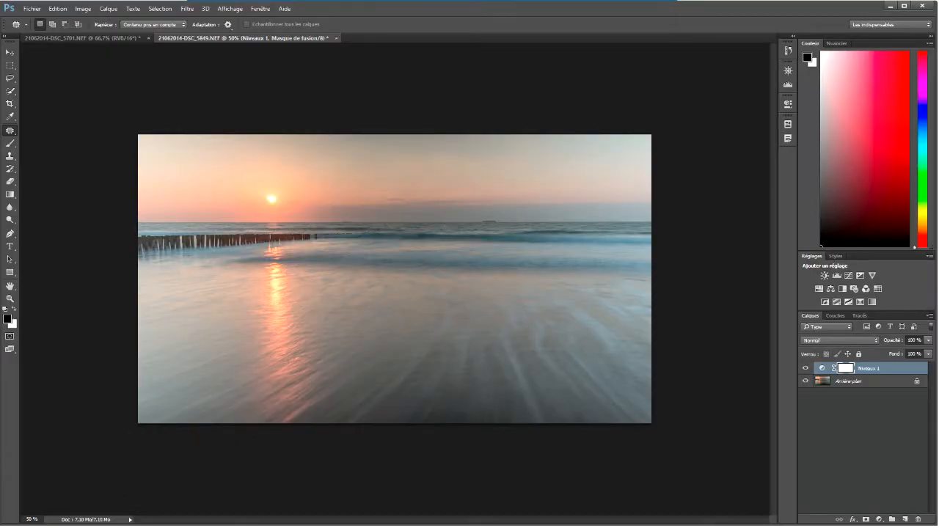
- Preview the Accentuation filter on the flying bird photo in Photoshop at 100% zoom, and dismiss it without applying
left_click(88, 37)
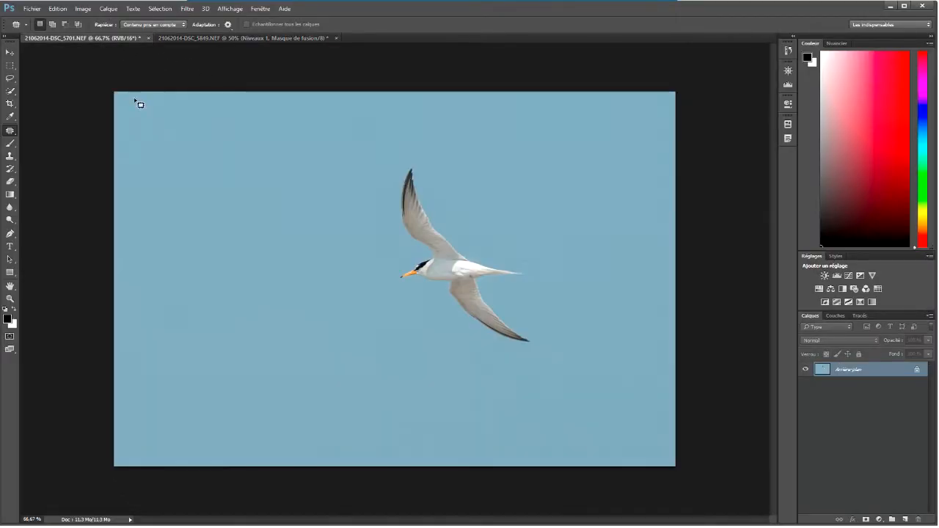
left_click(187, 8)
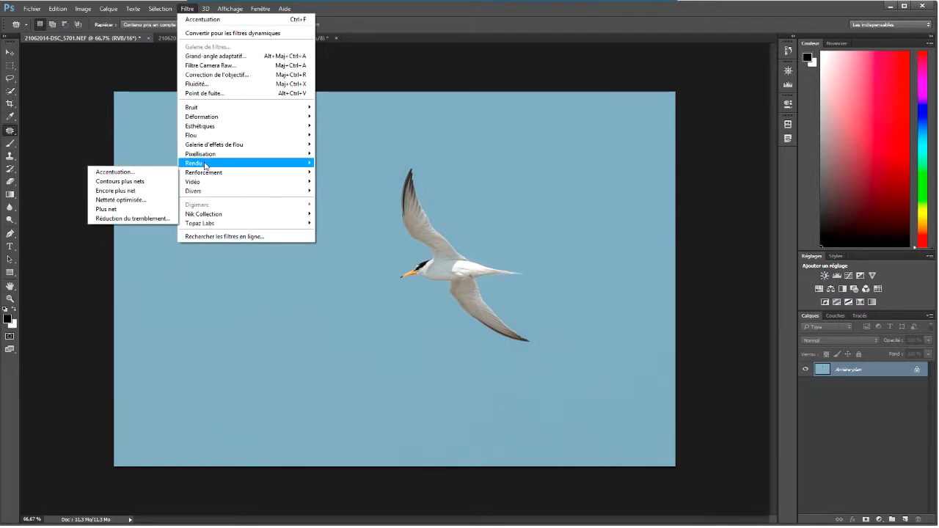
mouse_move(205, 174)
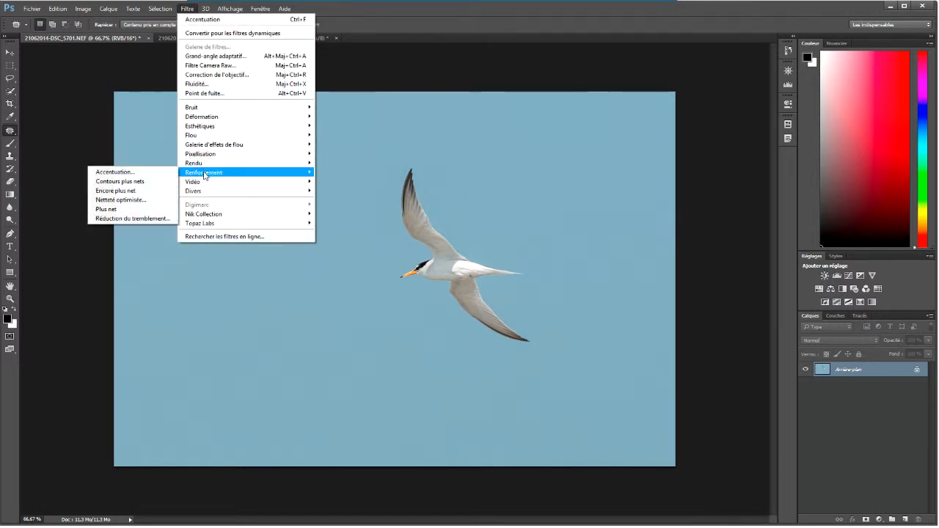
left_click(157, 173)
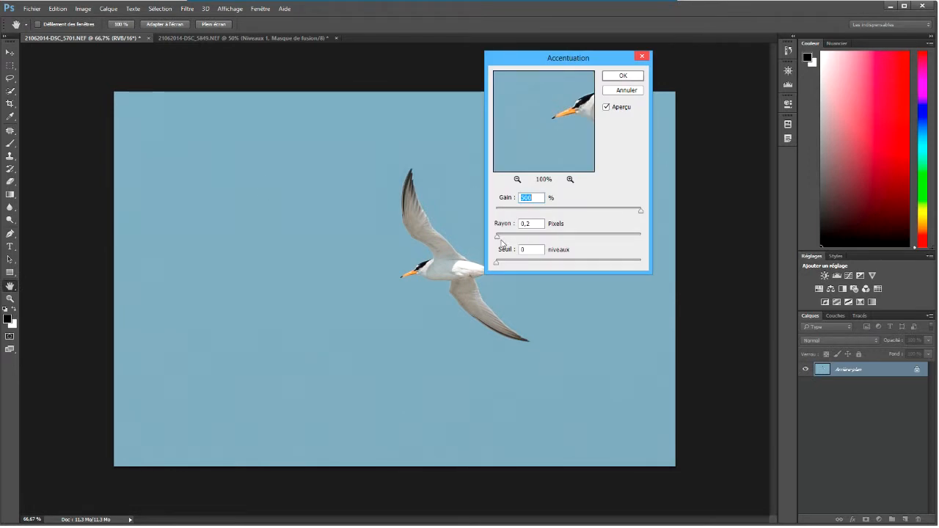
left_click(607, 107)
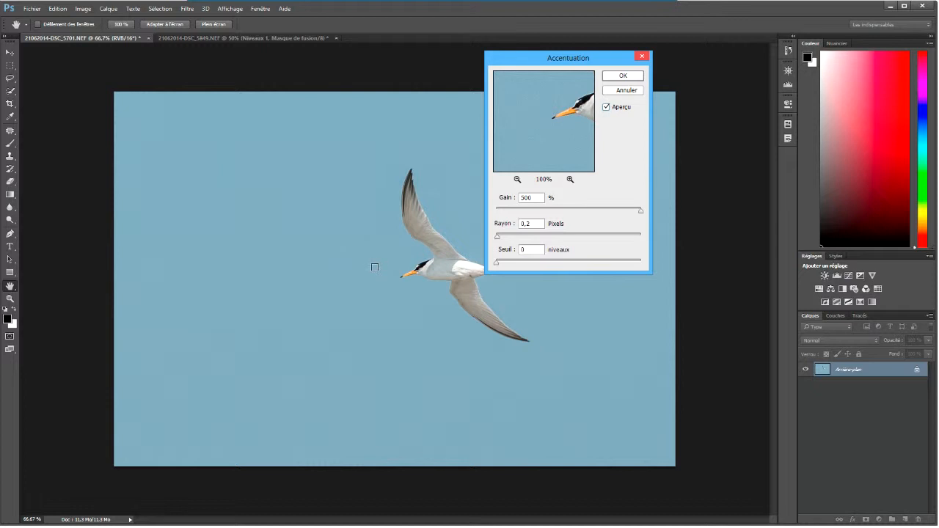
key("ctrl+plus")
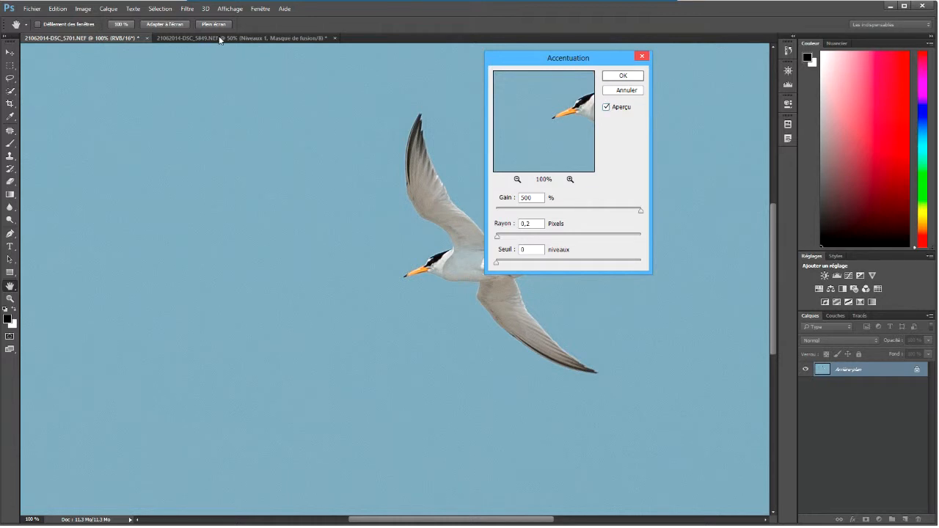
left_click(623, 91)
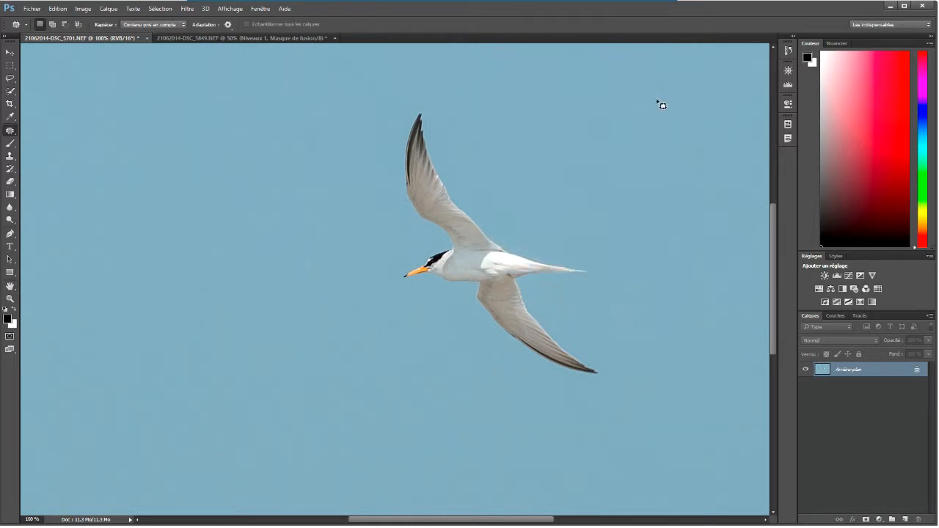
- Return to Lightroom, dismiss the open export settings, and export the river photo with the forum user preset
left_click(267, 37)
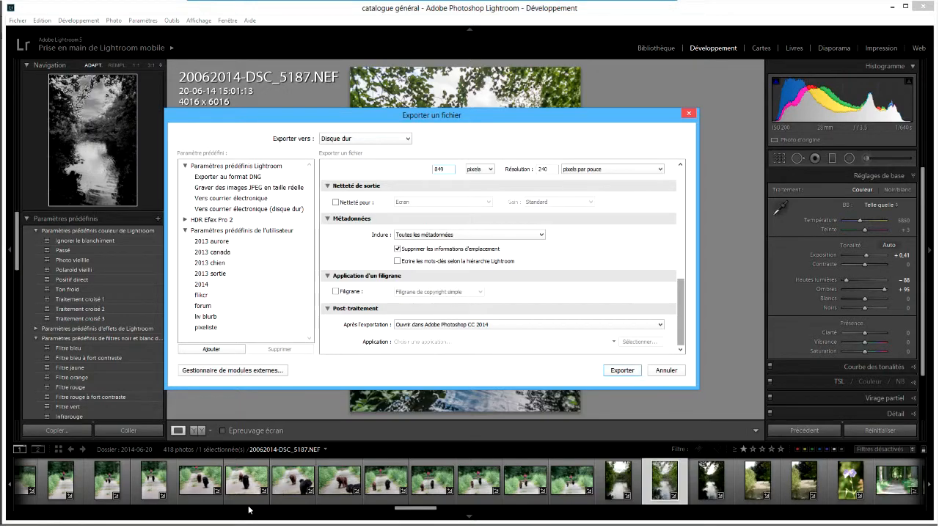
left_click(667, 370)
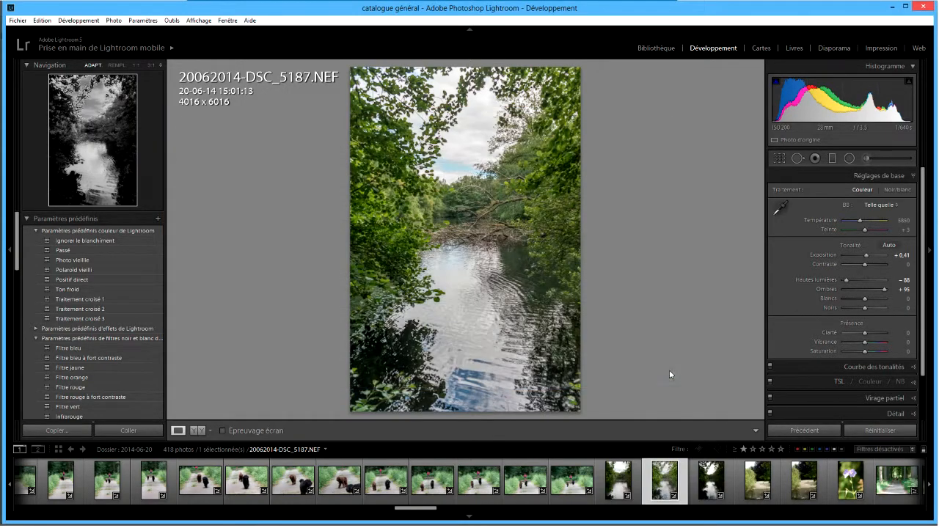
right_click(428, 200)
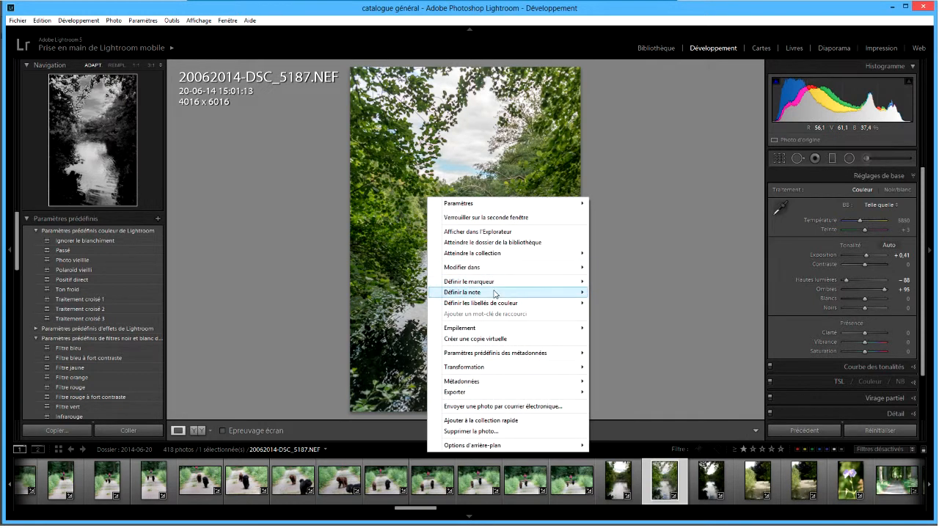
mouse_move(495, 294)
right_click(411, 159)
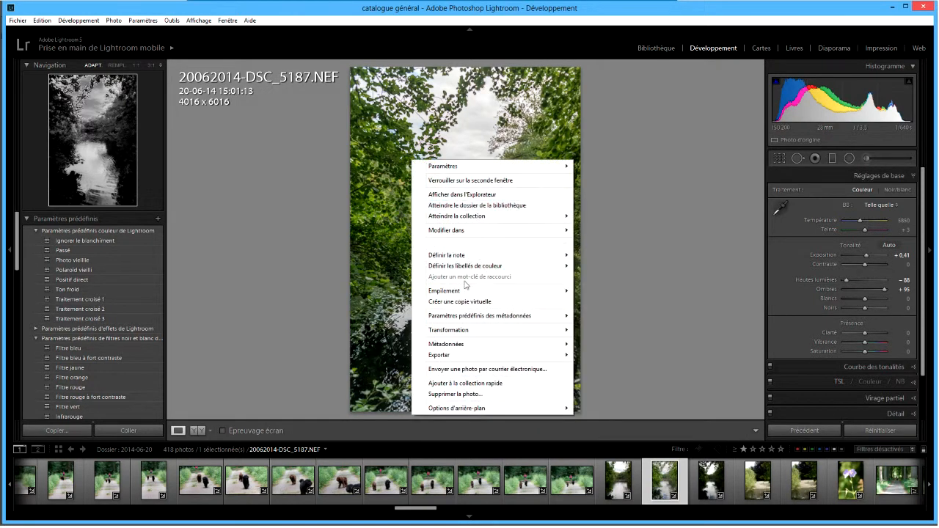
mouse_move(463, 358)
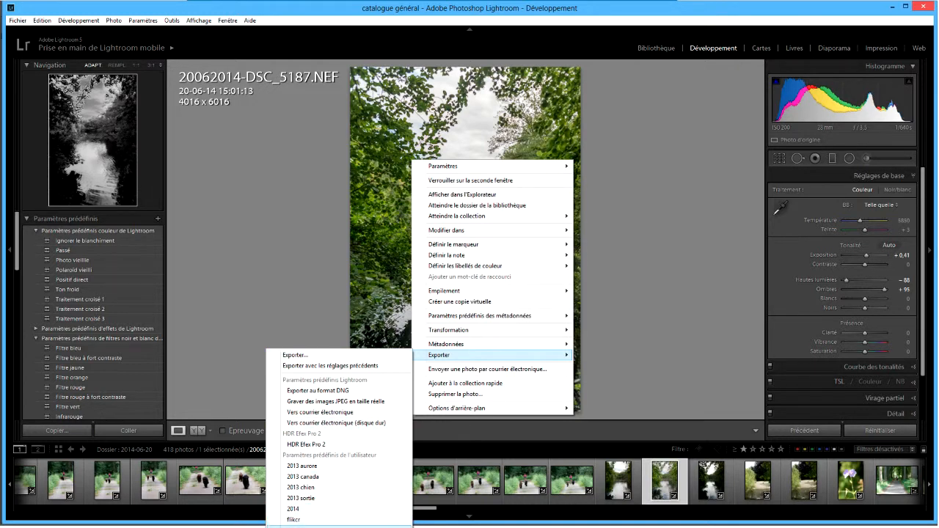
left_click(337, 526)
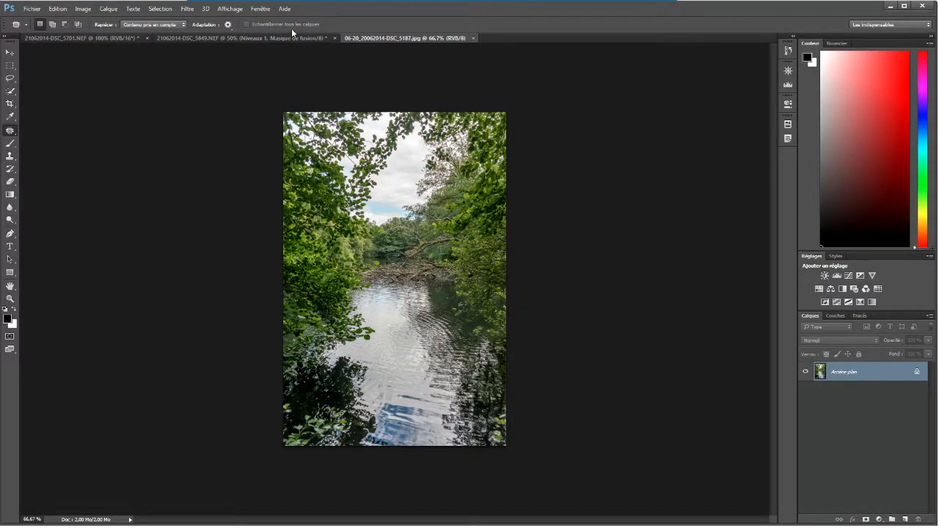
- Set up the Accentuation filter on the exported river photo with a radius of 0.1 pixels, previewed at 100% zoom
left_click(187, 11)
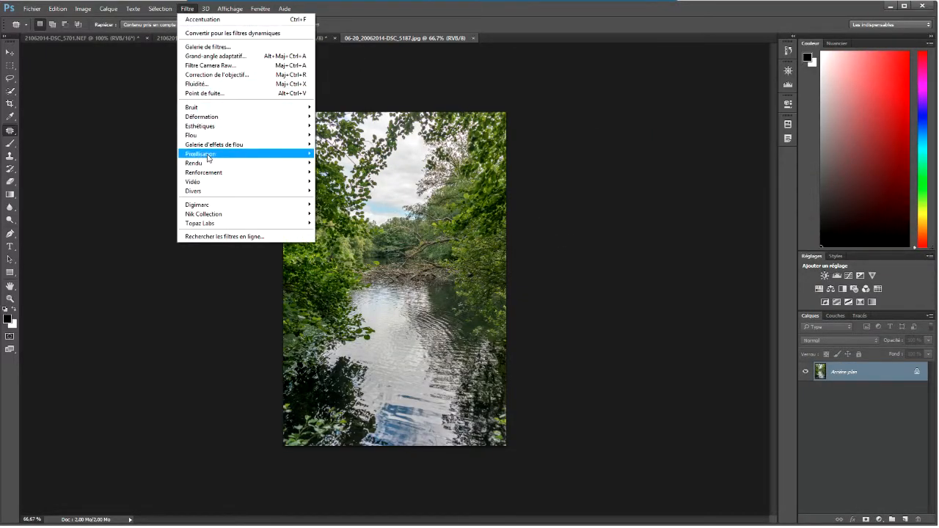
mouse_move(211, 173)
left_click(159, 175)
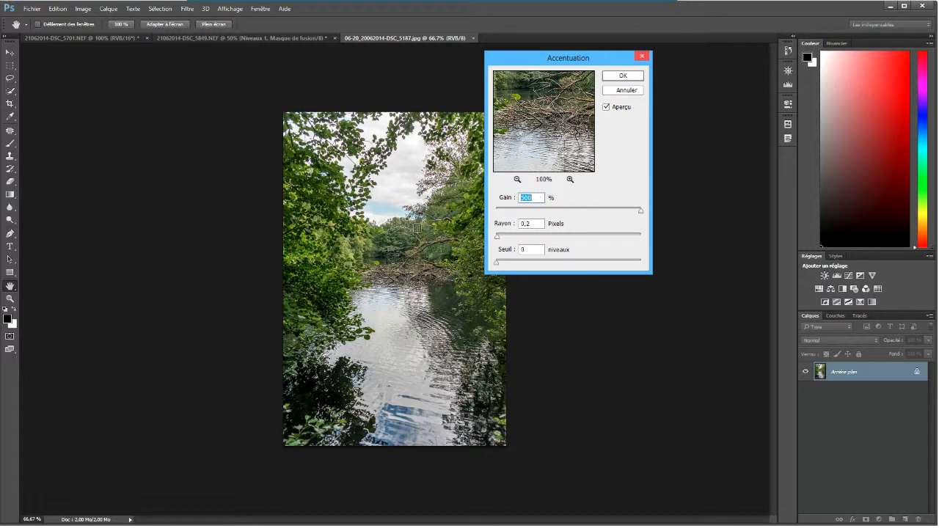
key("ctrl+plus")
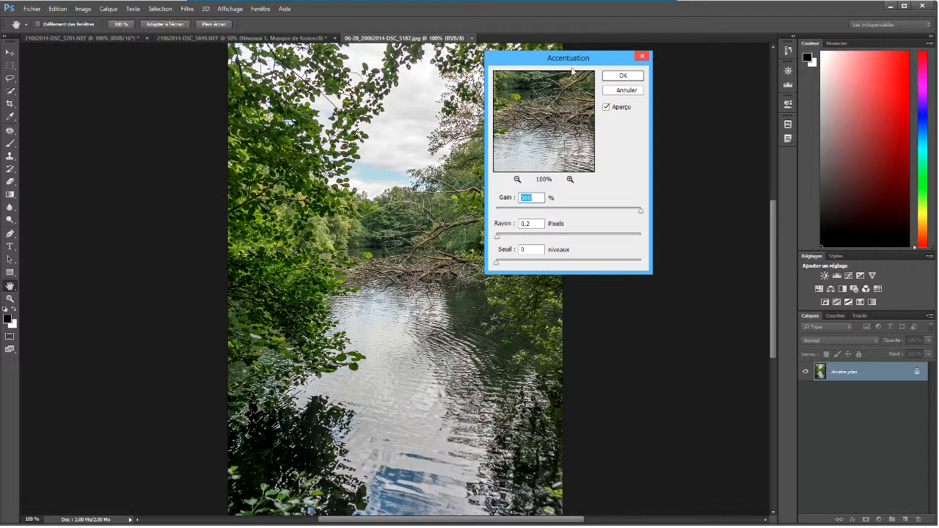
left_click_drag(580, 58, 662, 98)
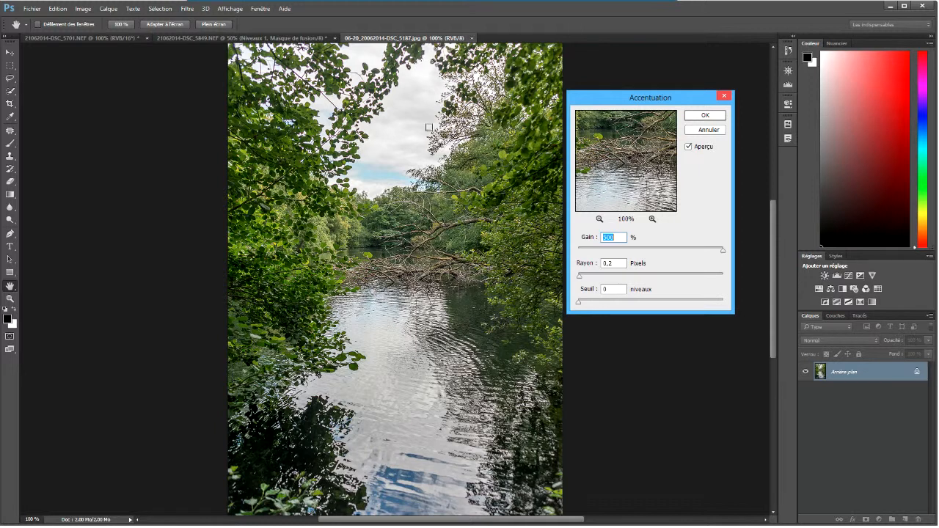
left_click(579, 279)
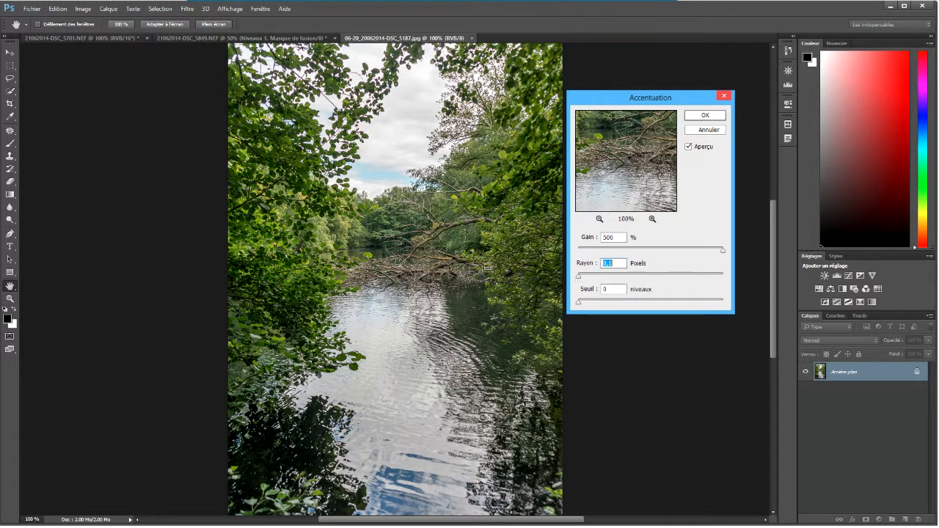